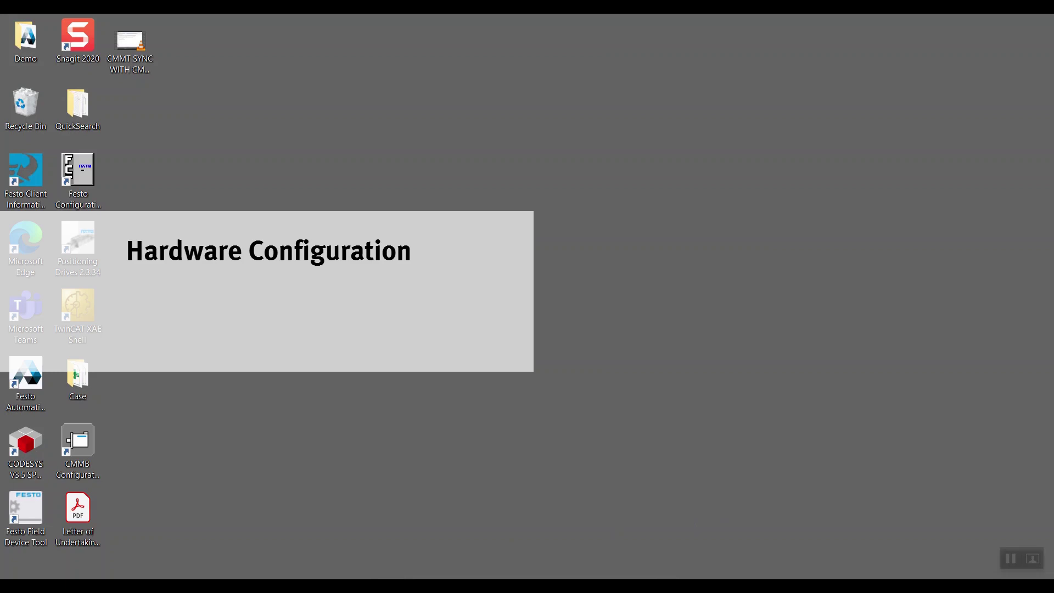
Step: Bring CMMB Configurator's Object Dictionary and Motor Settings forward and check the motor code is JY
{"action": "mouse_move", "coordinate": [356, 587]}
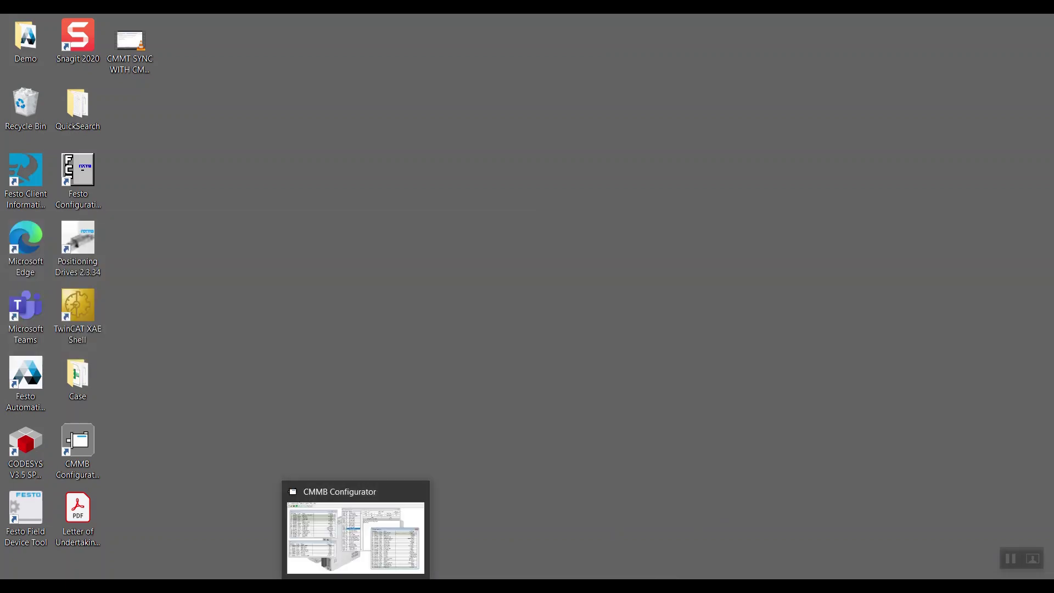
{"action": "left_click", "coordinate": [373, 546]}
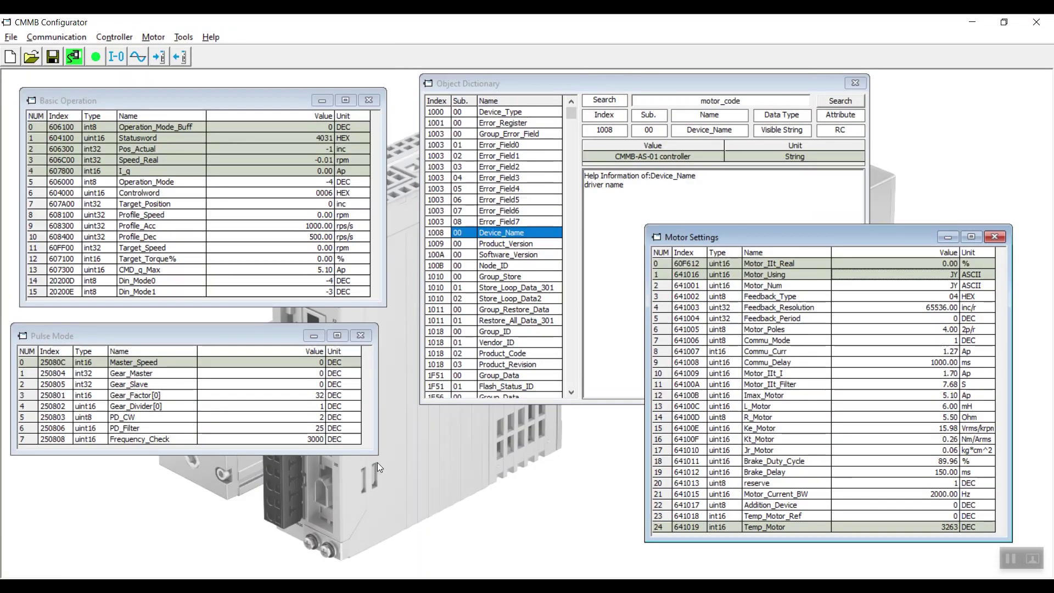
{"action": "left_click", "coordinate": [615, 159]}
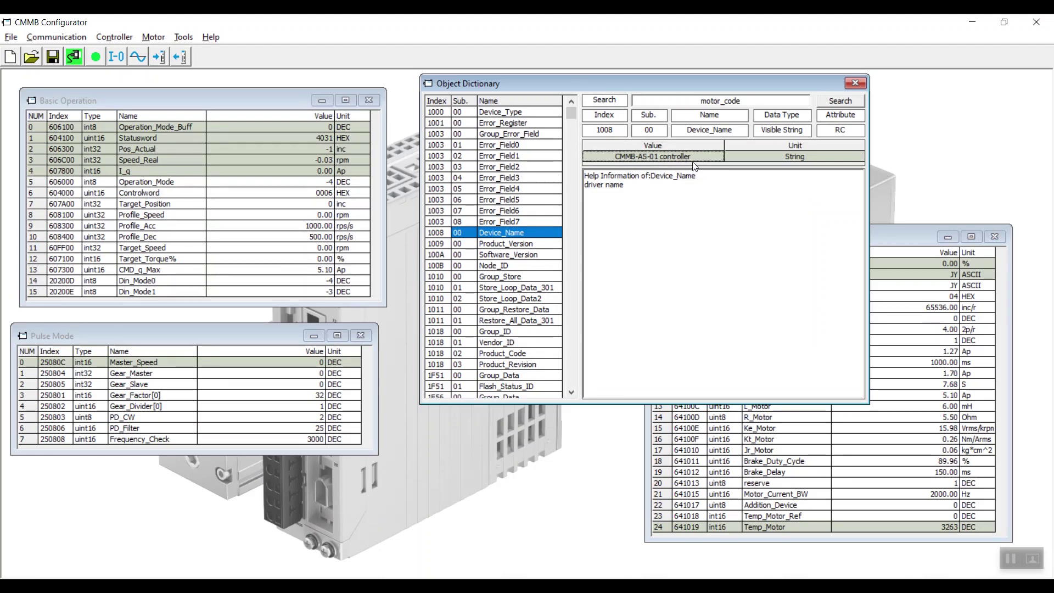
{"action": "left_click", "coordinate": [906, 228]}
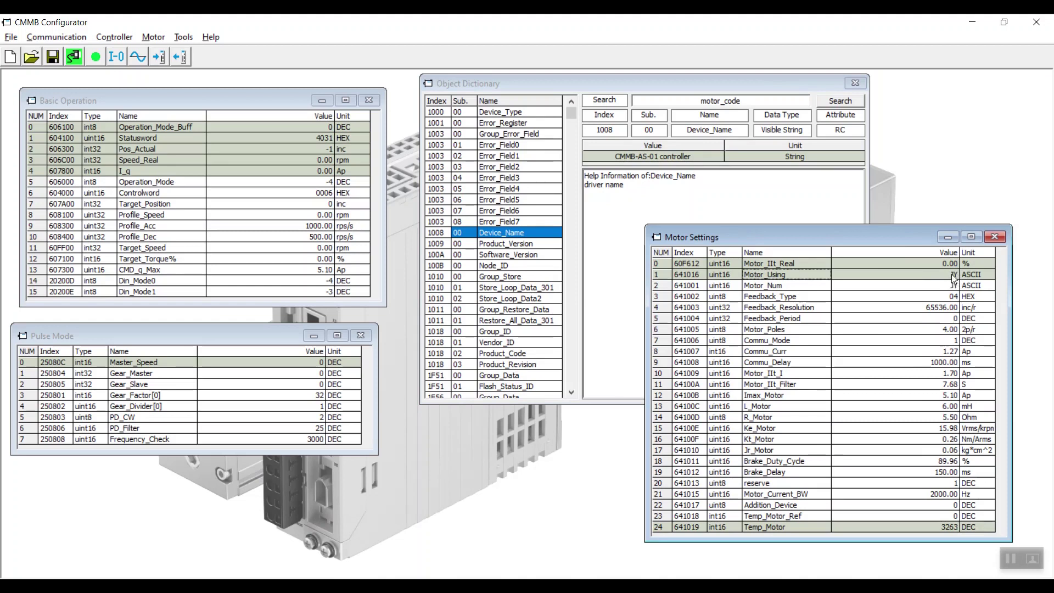
{"action": "left_click", "coordinate": [93, 577]}
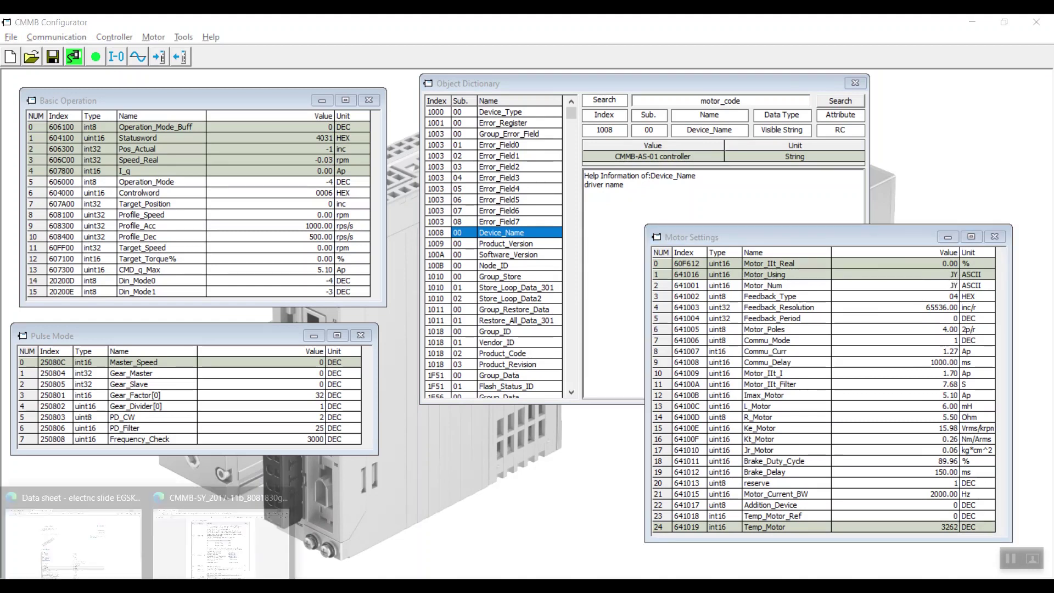
Step: Highlight the EGSK-20-75-6P type name, 6 mm/U spindle pitch and 0.79 m/s maximum speed
{"action": "left_click", "coordinate": [242, 530]}
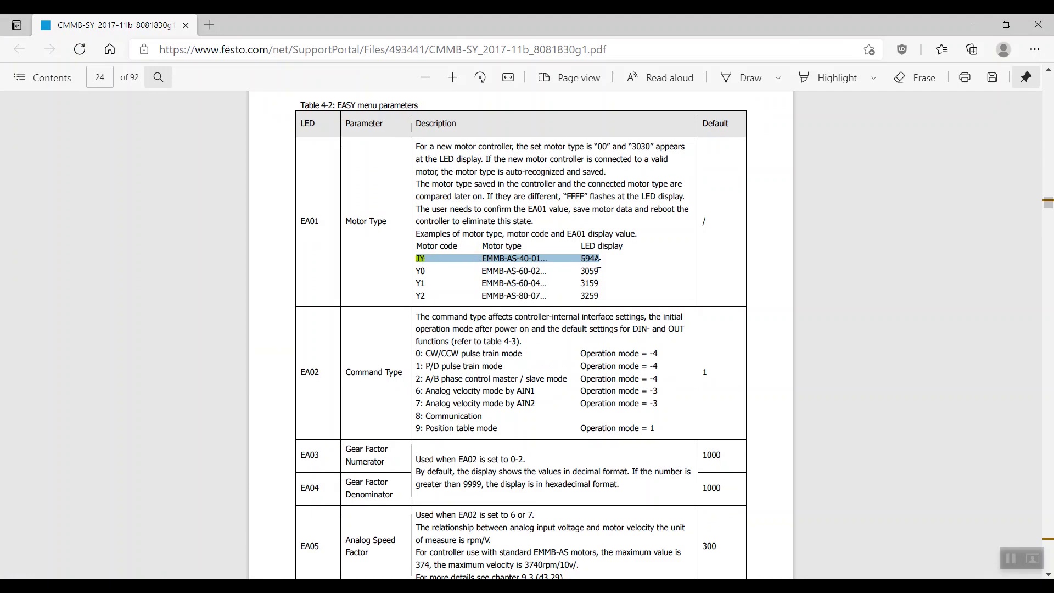
{"action": "mouse_move", "coordinate": [94, 585]}
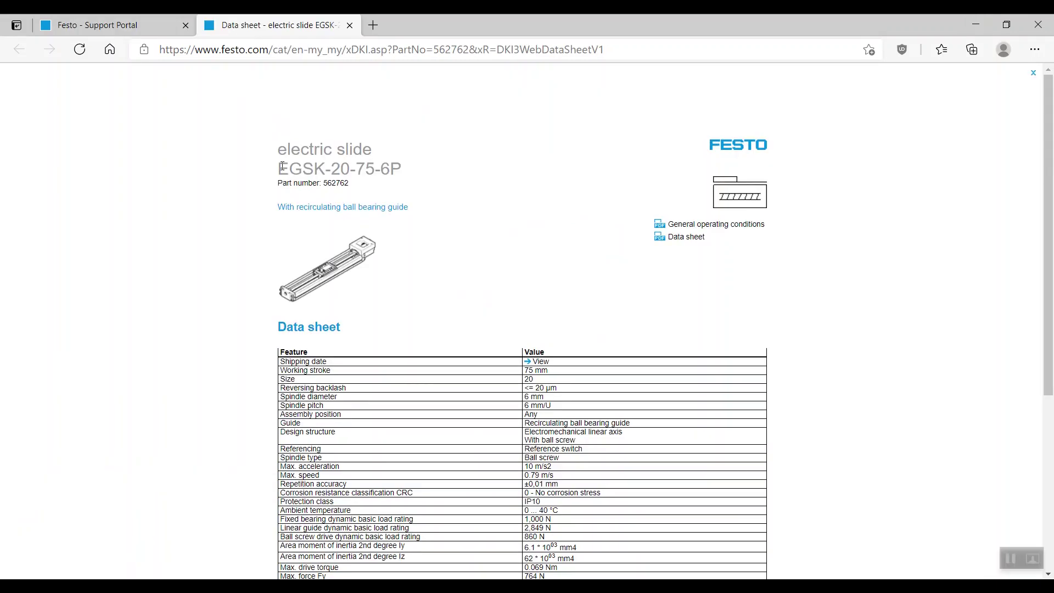
{"action": "left_click_drag", "start_coordinate": [279, 167], "coordinate": [422, 184]}
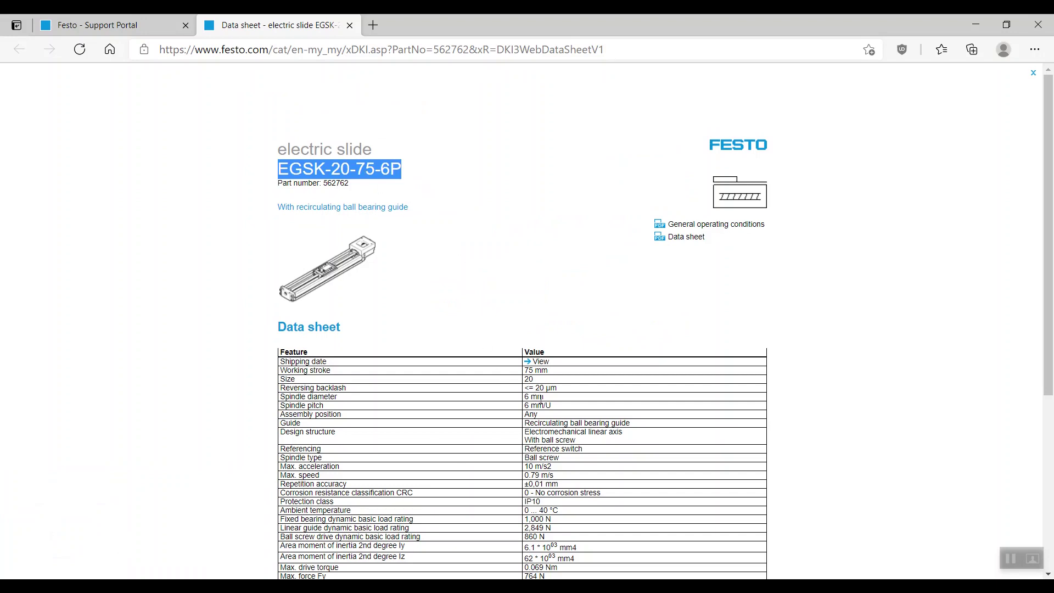
{"action": "left_click_drag", "start_coordinate": [557, 409], "coordinate": [522, 413]}
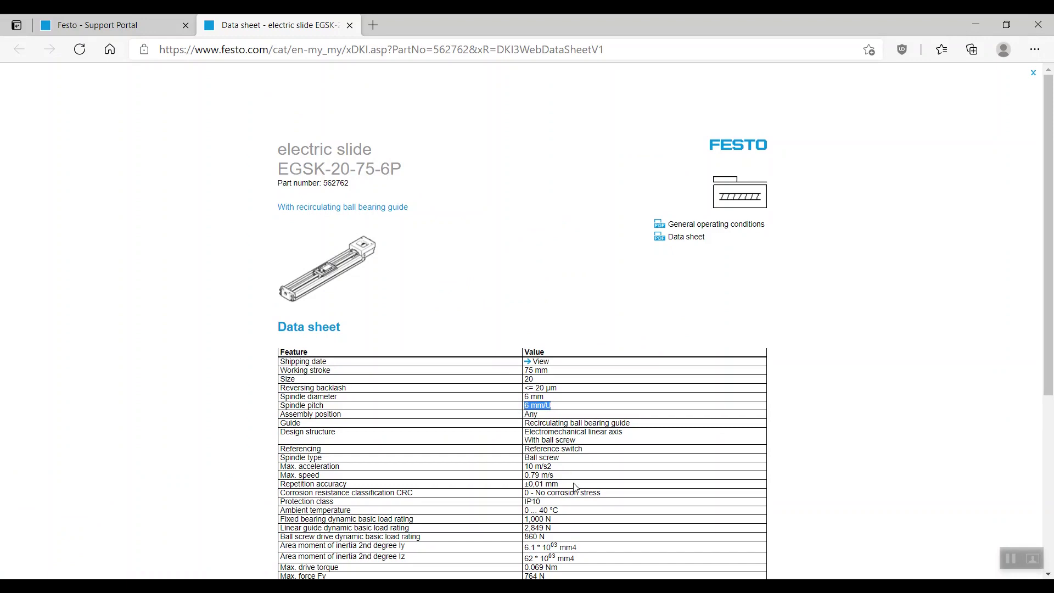
{"action": "left_click_drag", "start_coordinate": [567, 483], "coordinate": [521, 479]}
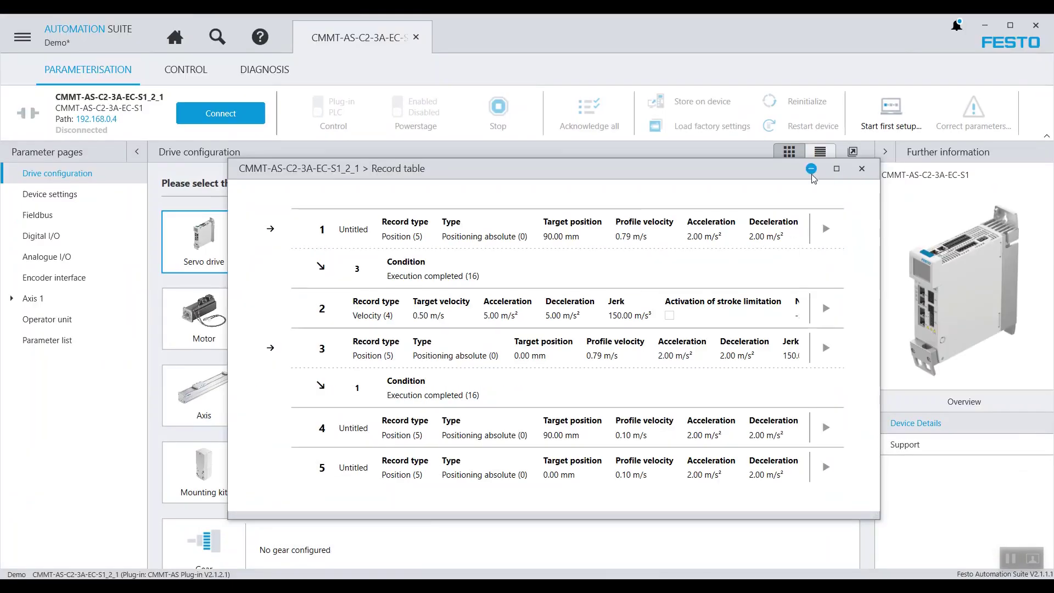
Step: Show the CMMT drive configuration and the ELGC-BS-KF-60-400-12P axis details
{"action": "left_click", "coordinate": [811, 171]}
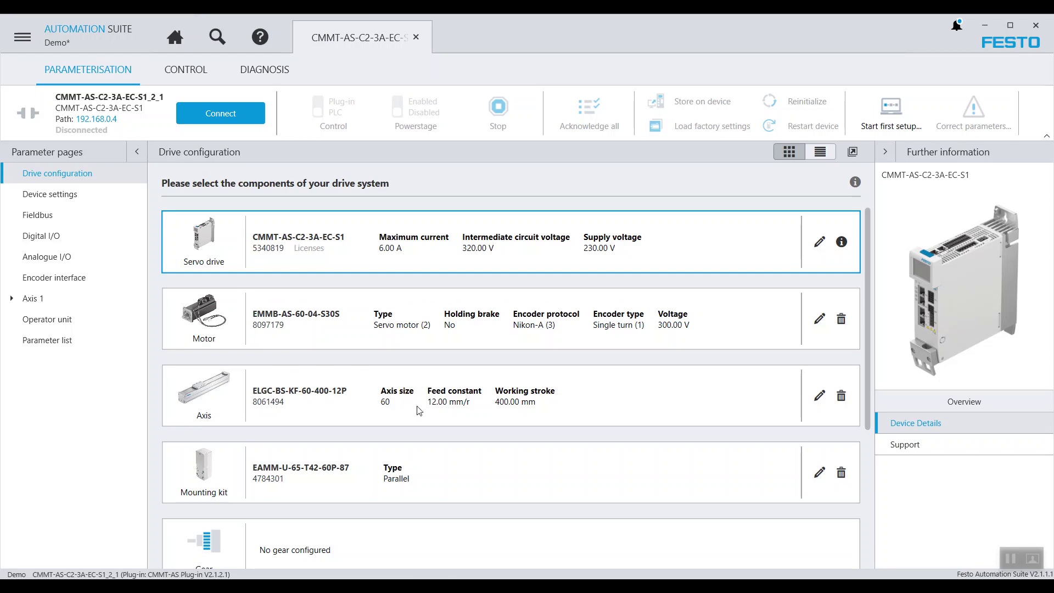
{"action": "left_click", "coordinate": [337, 399]}
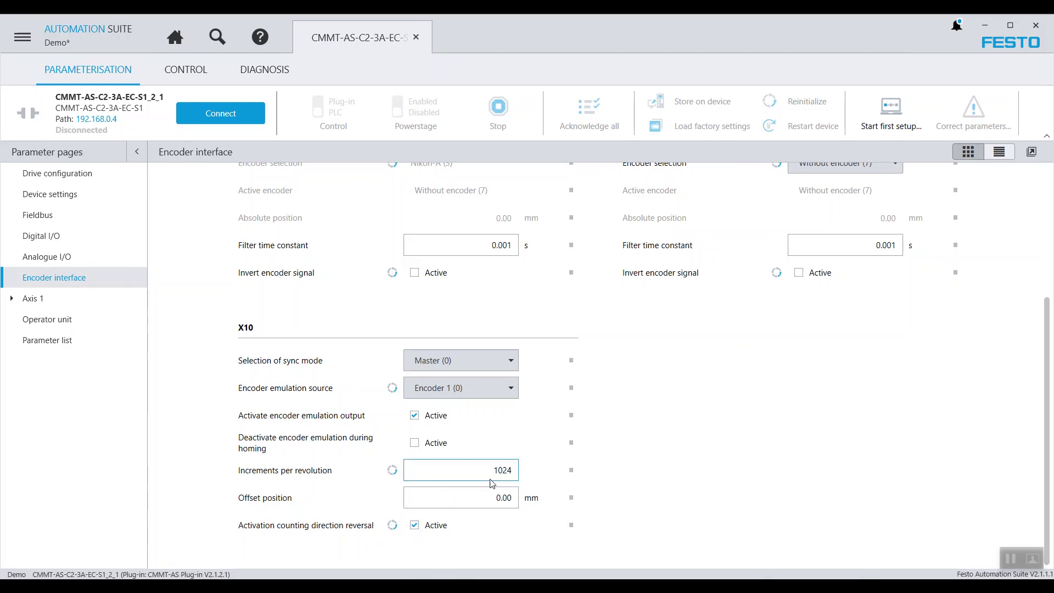
Step: Expand the Axis 1 parameter pages in the project tree
{"action": "left_click", "coordinate": [11, 299]}
Step: Inspect records 1 and 3 without changes, including record 1's 90.00 mm target, velocity, acceleration and deceleration
{"action": "left_click", "coordinate": [87, 383]}
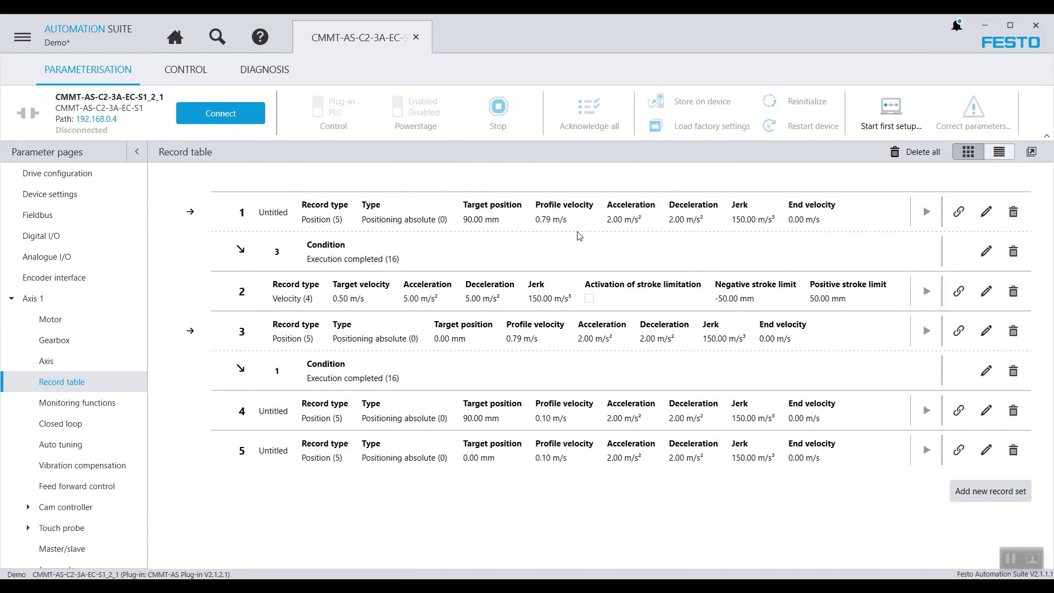
{"action": "left_click", "coordinate": [986, 212]}
{"action": "left_click", "coordinate": [889, 298]}
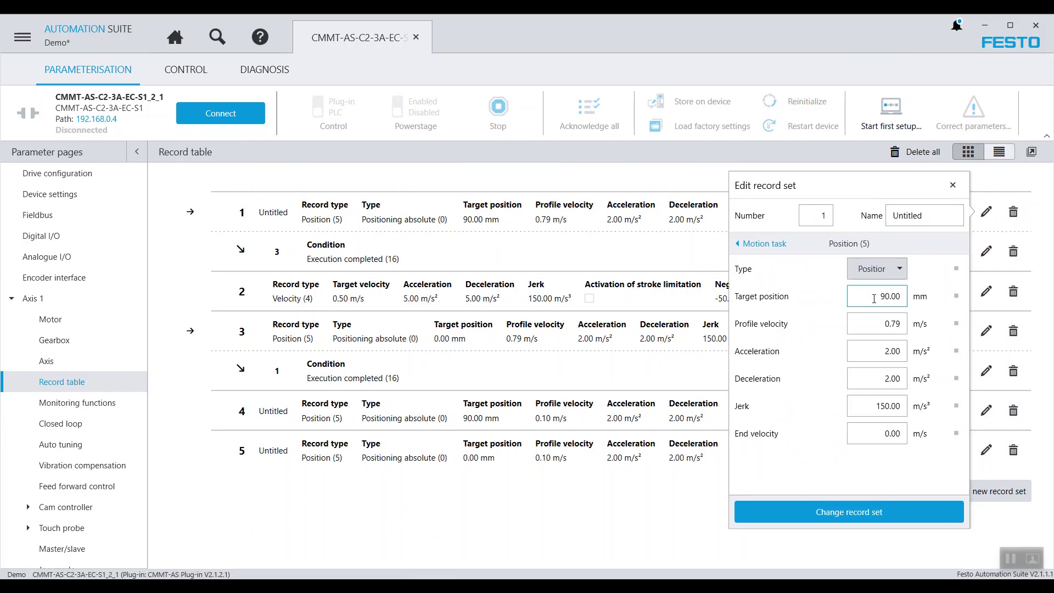
{"action": "left_click", "coordinate": [883, 318]}
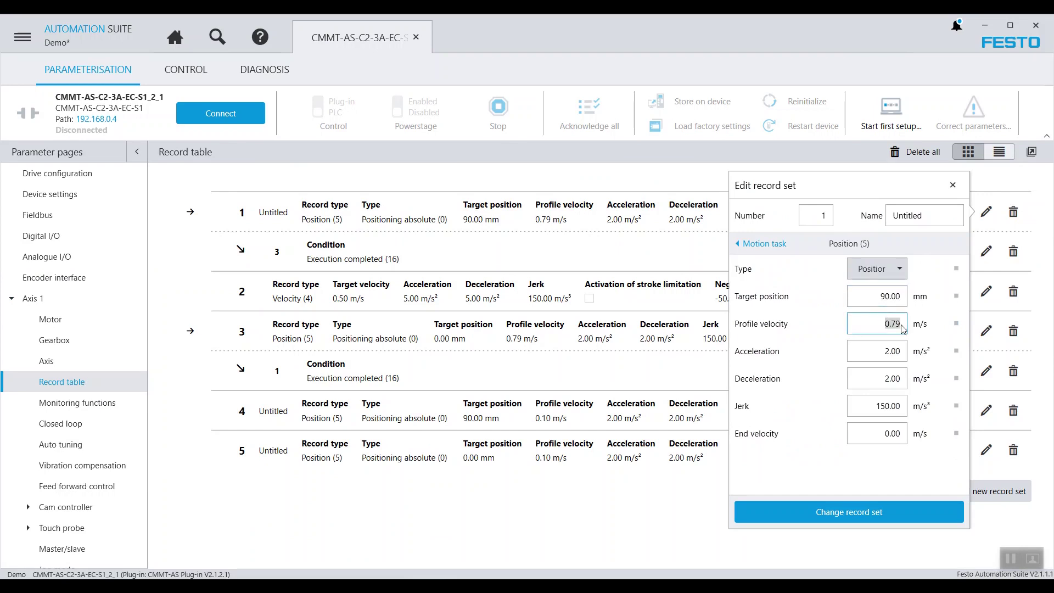
{"action": "left_click", "coordinate": [887, 355]}
{"action": "left_click", "coordinate": [883, 383]}
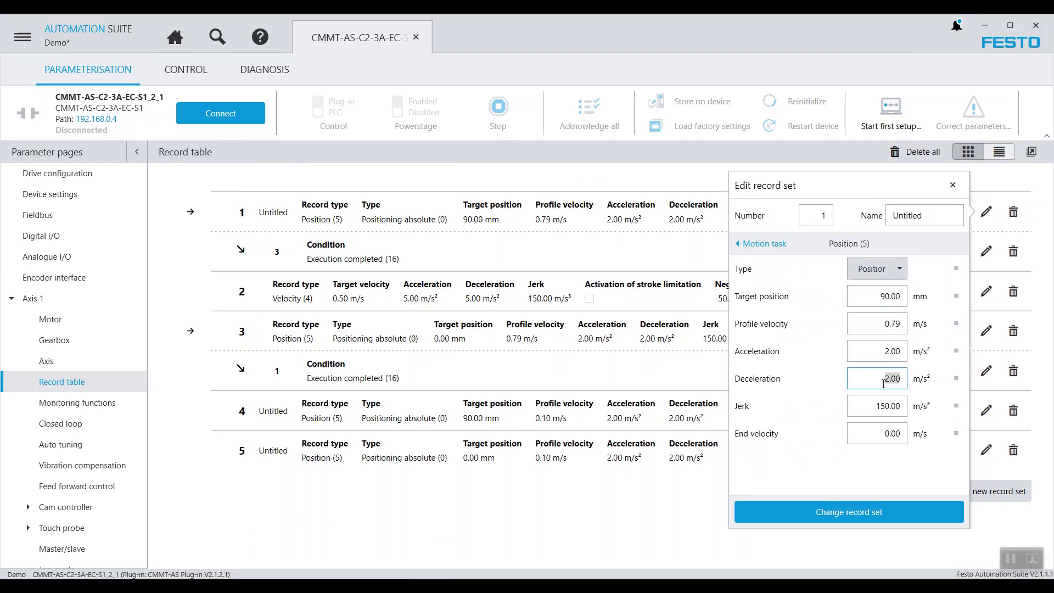
{"action": "left_click", "coordinate": [953, 185]}
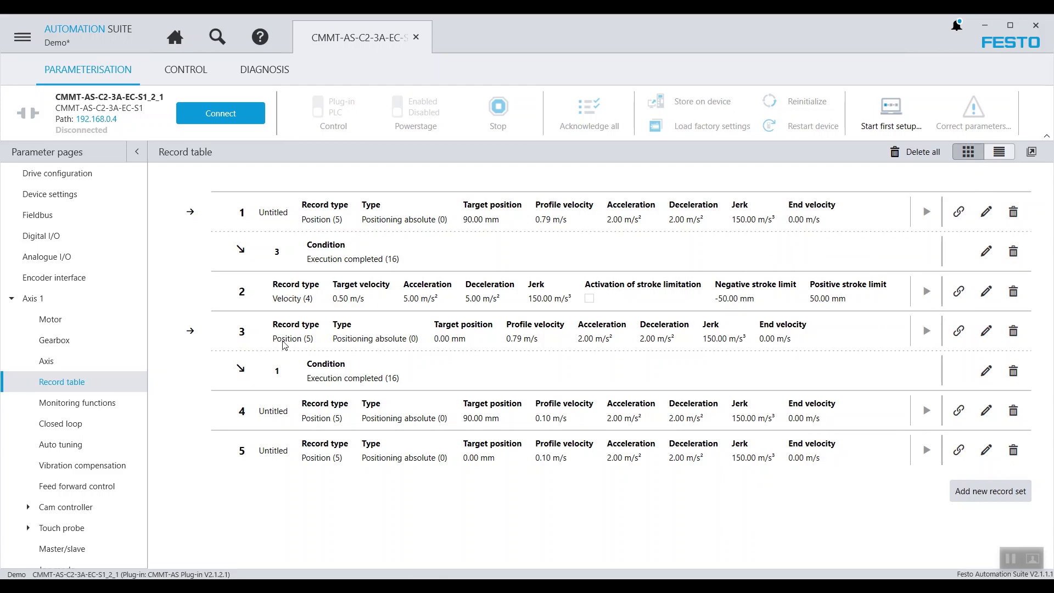
{"action": "left_click", "coordinate": [987, 330]}
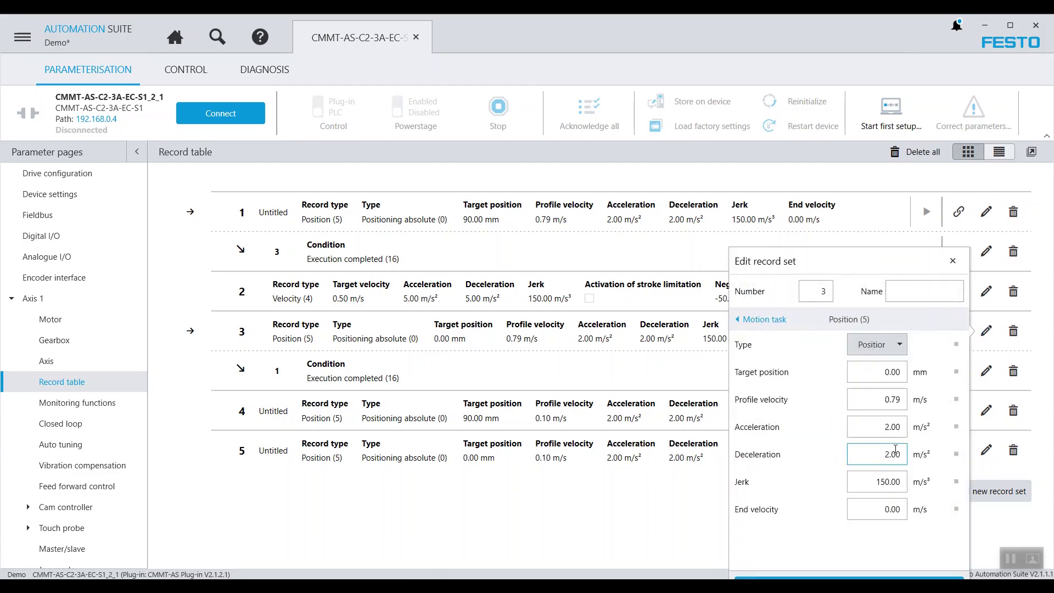
{"action": "left_click", "coordinate": [953, 260]}
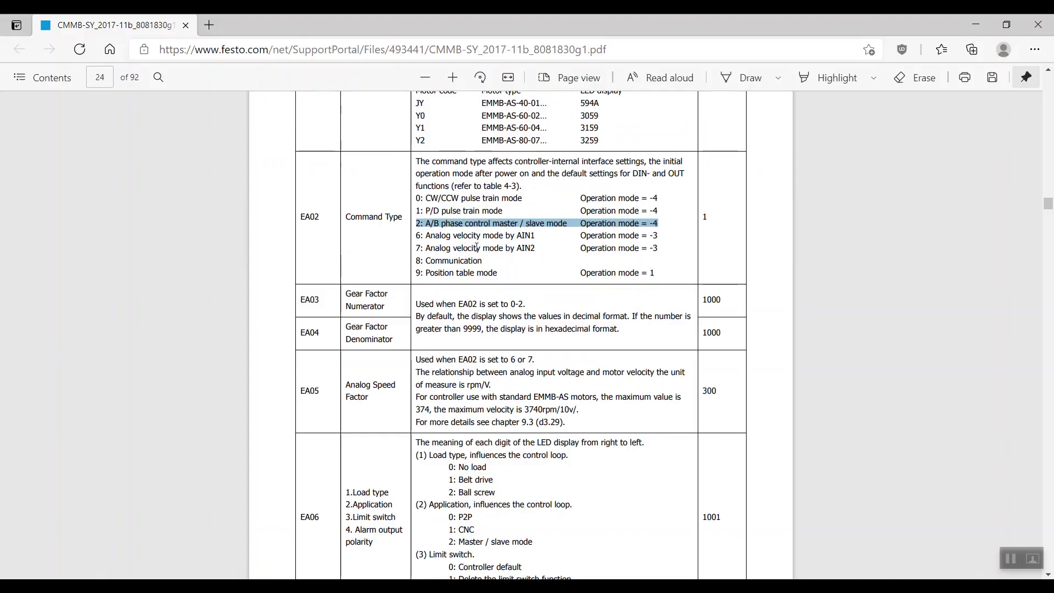
Step: Highlight the EA02 line '2: A/B phase control master / slave mode', then minimize Edge
{"action": "scroll", "coordinate": [487, 245], "scroll_direction": "up", "scroll_amount": 3}
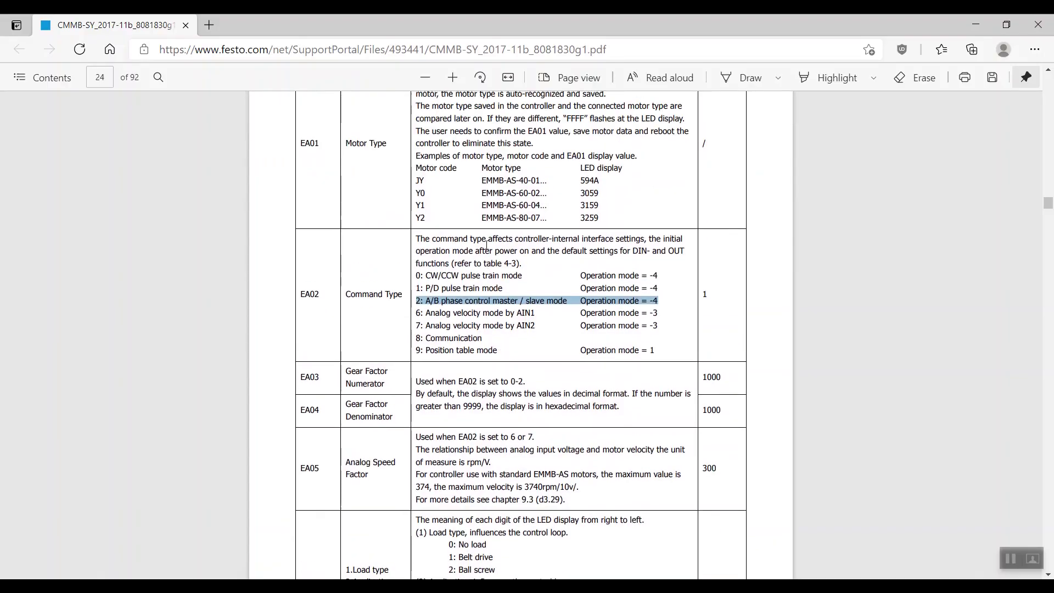
{"action": "left_click_drag", "start_coordinate": [312, 296], "coordinate": [659, 301]}
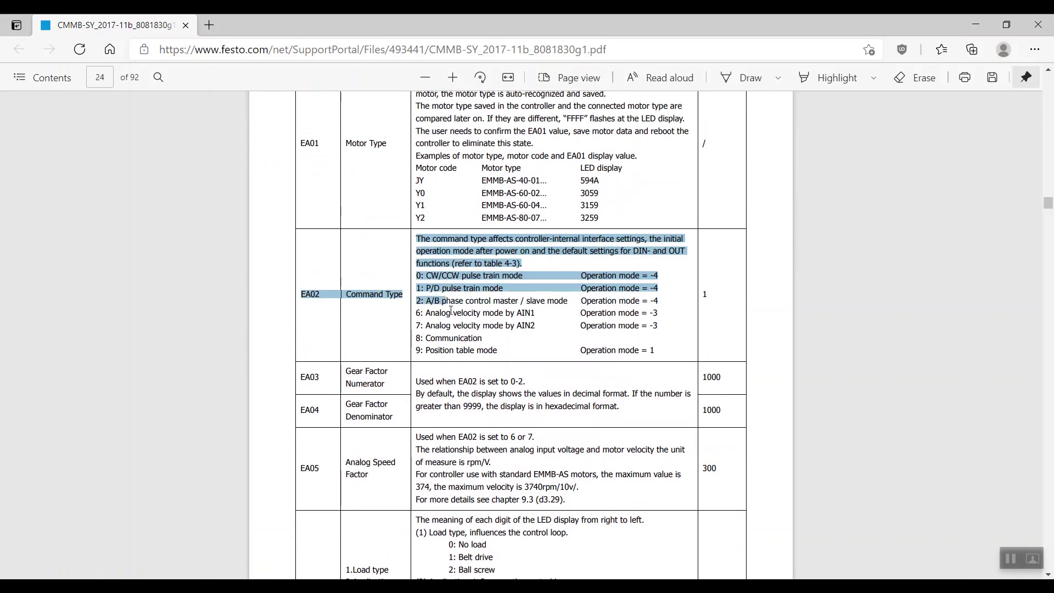
{"action": "left_click", "coordinate": [425, 300]}
{"action": "left_click_drag", "start_coordinate": [417, 301], "coordinate": [673, 303]}
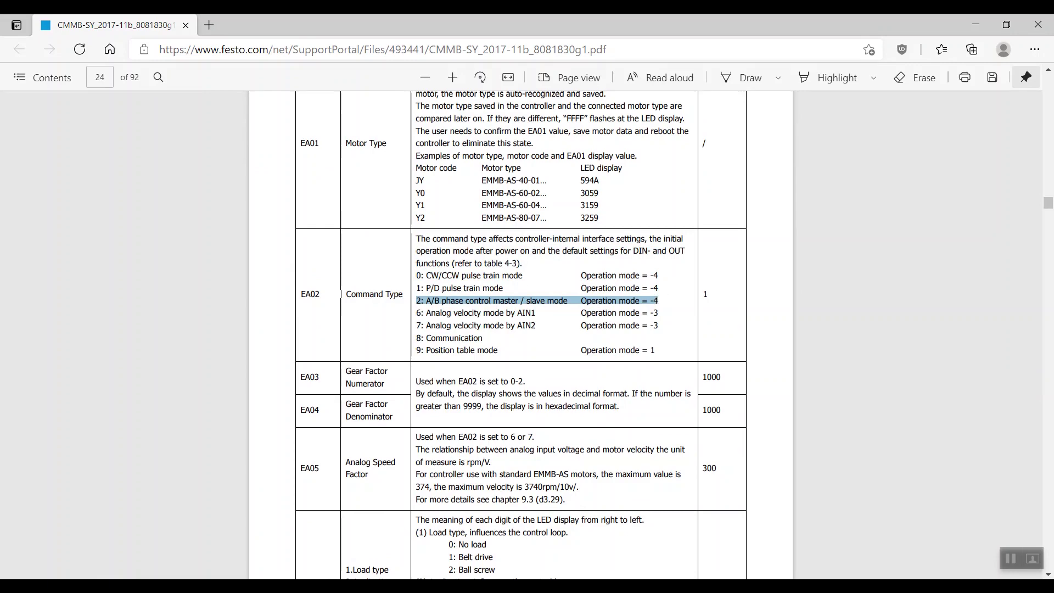
{"action": "left_click", "coordinate": [976, 24]}
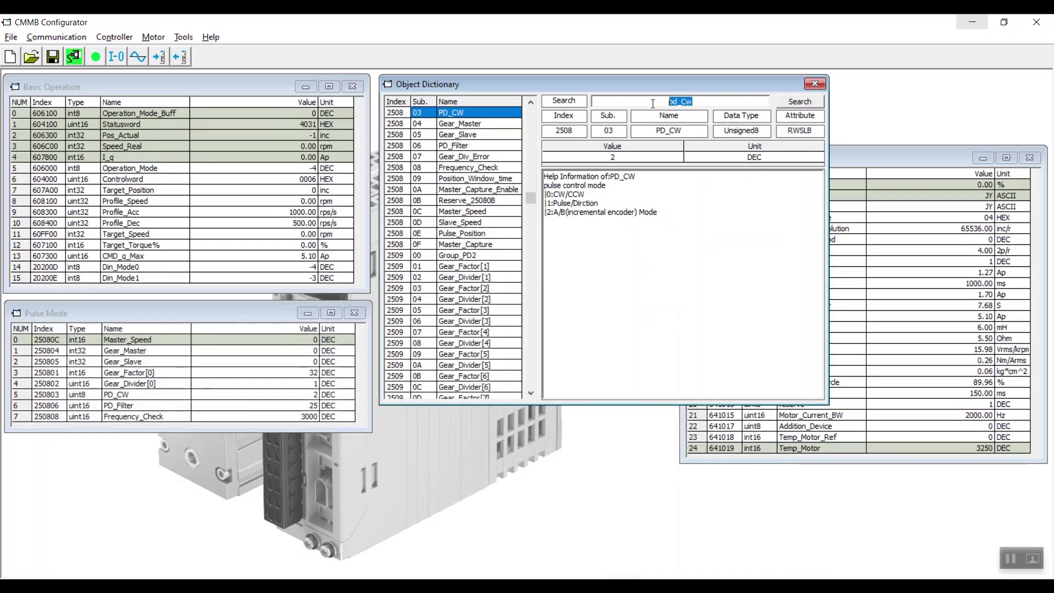
Step: Look up Operation_Mode and confirm it is -4, pulse train control
{"action": "type", "text": "operation_mode"}
{"action": "key", "text": "Return"}
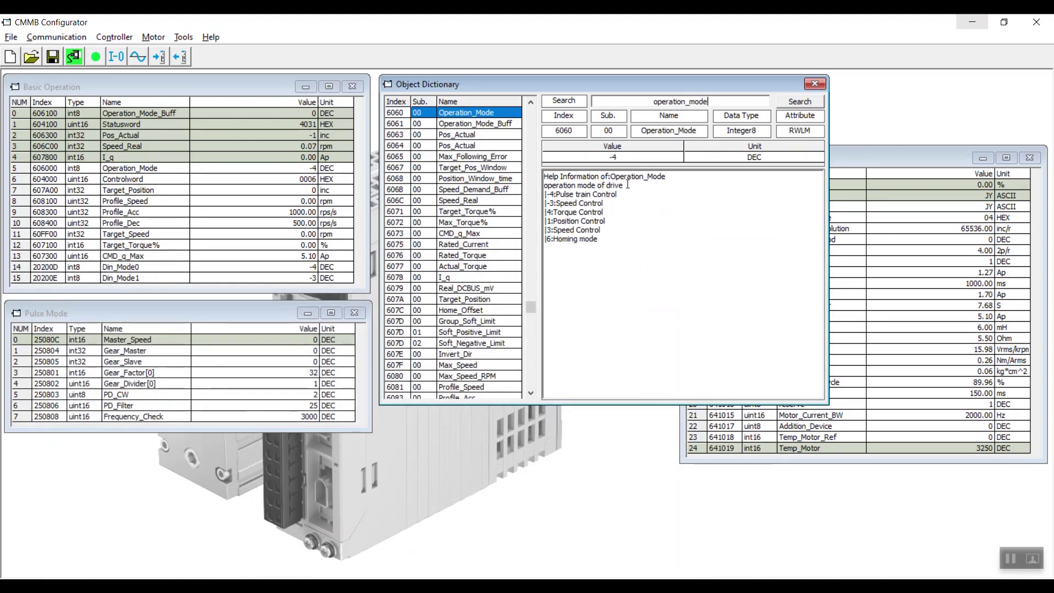
{"action": "left_click_drag", "start_coordinate": [628, 191], "coordinate": [543, 197]}
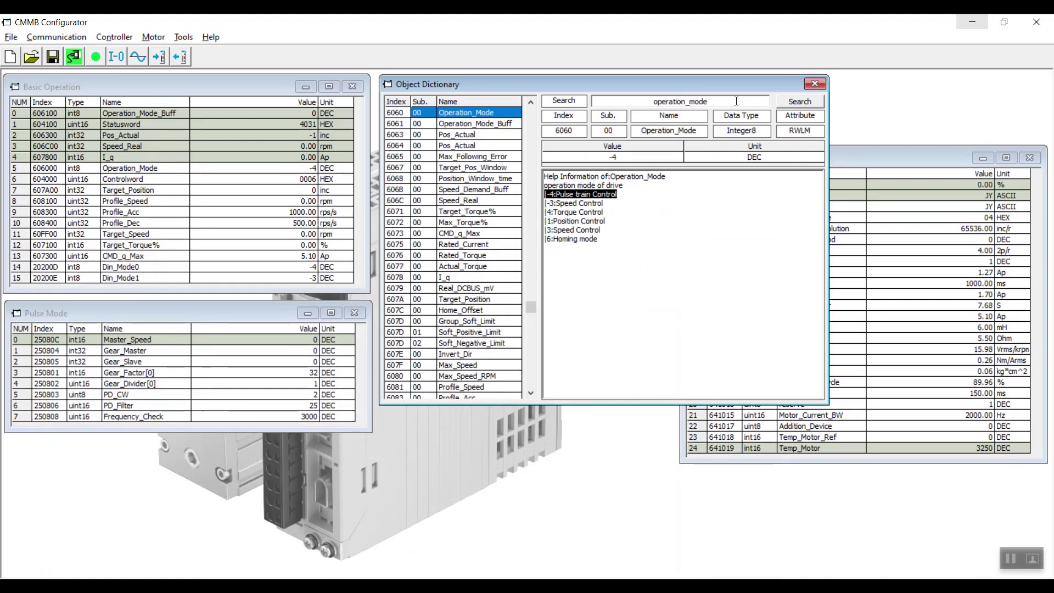
Step: Look up PD_CW to confirm 2 (A/B encoder mode), then select Feedback_Resolution in Motor Settings
{"action": "left_click_drag", "start_coordinate": [710, 102], "coordinate": [653, 103]}
{"action": "type", "text": "pd"}
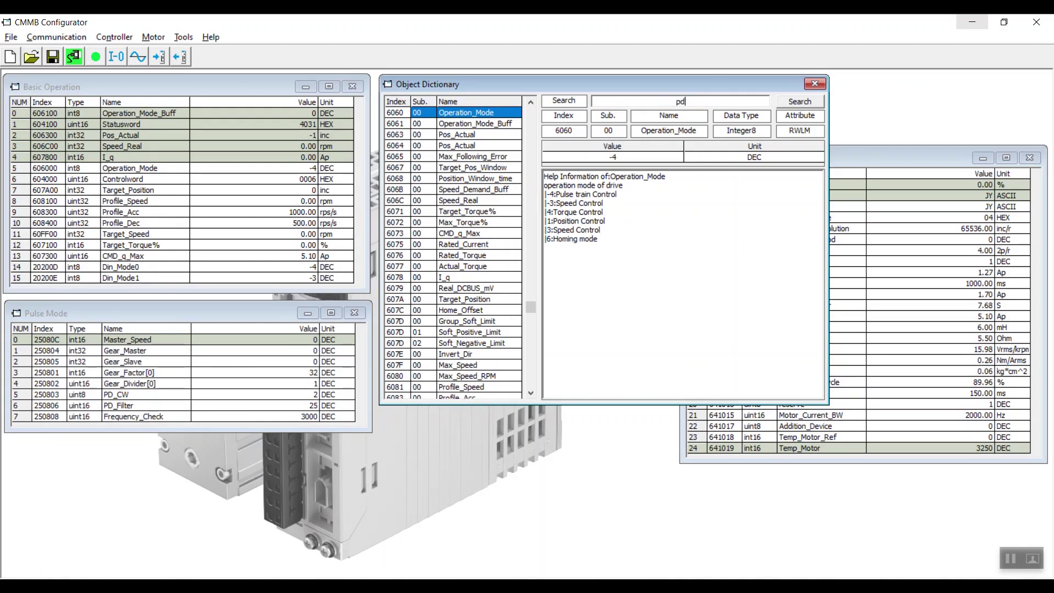
{"action": "type", "text": "_cw"}
{"action": "left_click", "coordinate": [793, 107]}
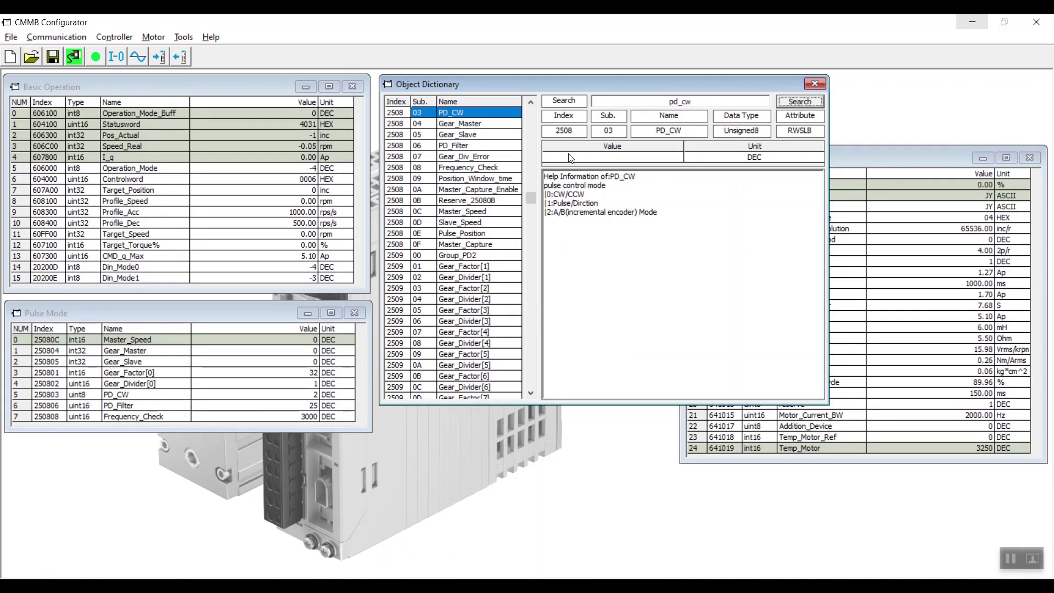
{"action": "left_click_drag", "start_coordinate": [649, 216], "coordinate": [535, 215]}
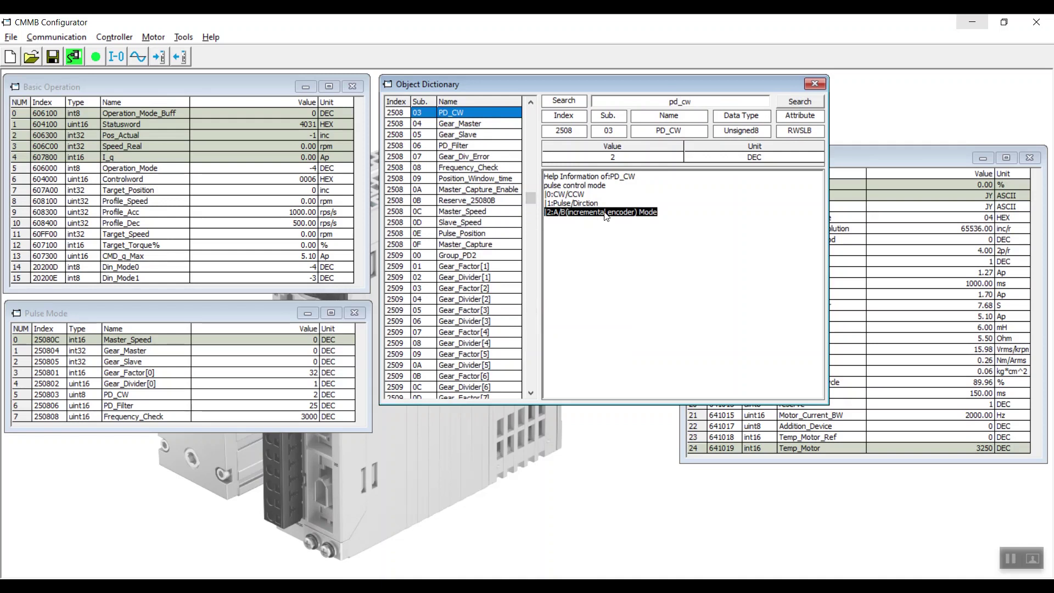
{"action": "left_click", "coordinate": [907, 161]}
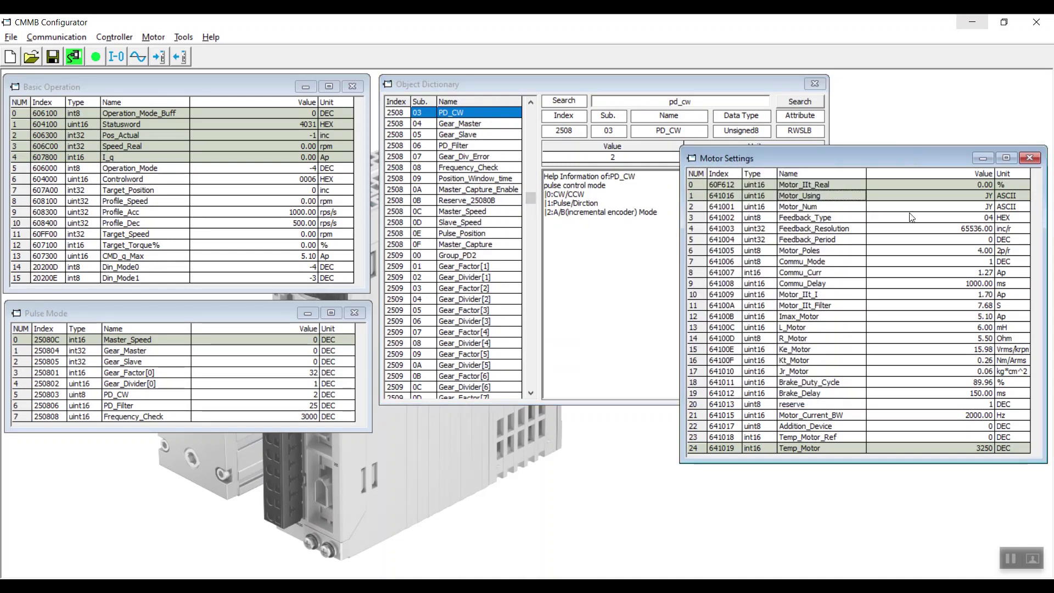
{"action": "left_click", "coordinate": [819, 233]}
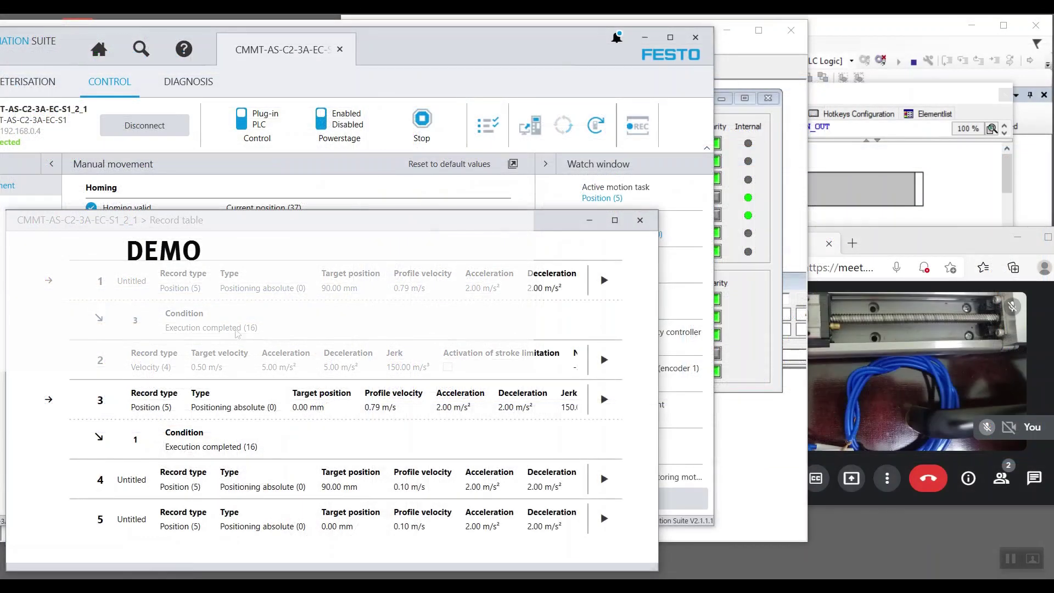
Step: Simulate the DIN1 Enable input and enter new Gear_Master and Gear_Slave count values
{"action": "left_click_drag", "start_coordinate": [227, 207], "coordinate": [194, 183]}
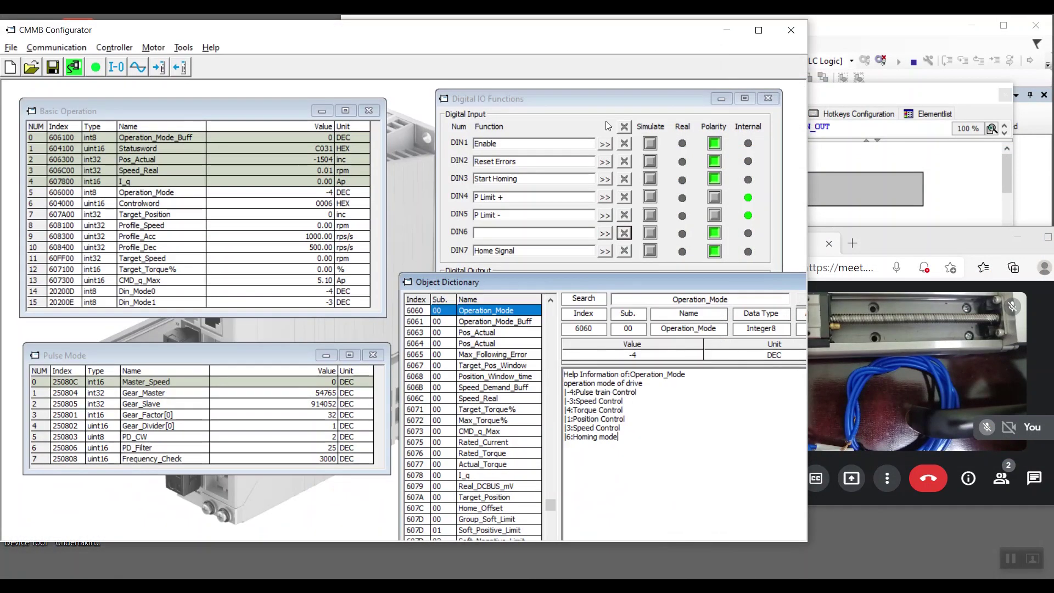
{"action": "left_click", "coordinate": [650, 143]}
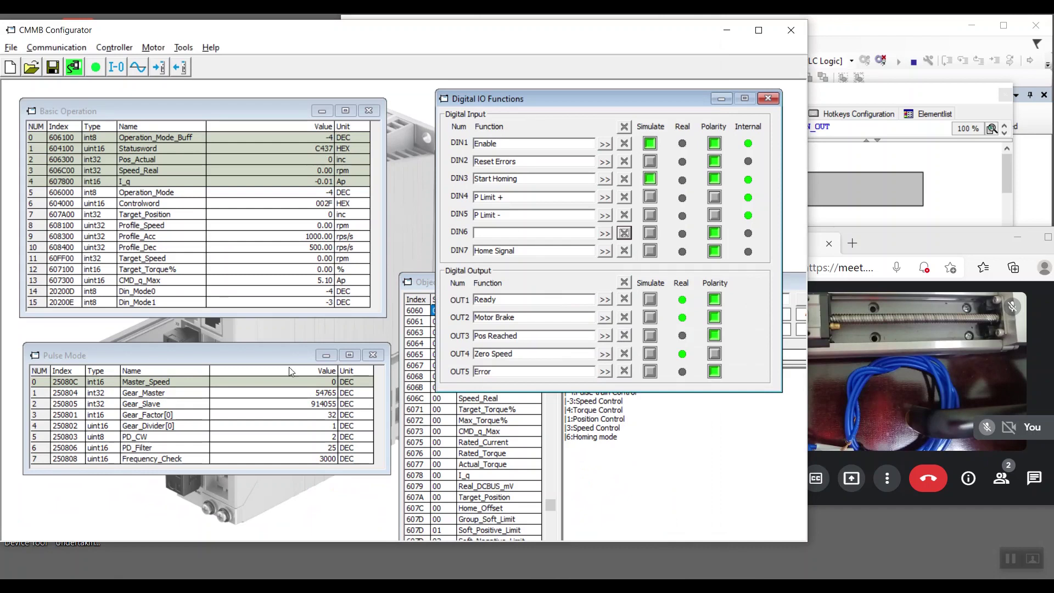
{"action": "left_click", "coordinate": [329, 392]}
{"action": "double_click", "coordinate": [327, 393]}
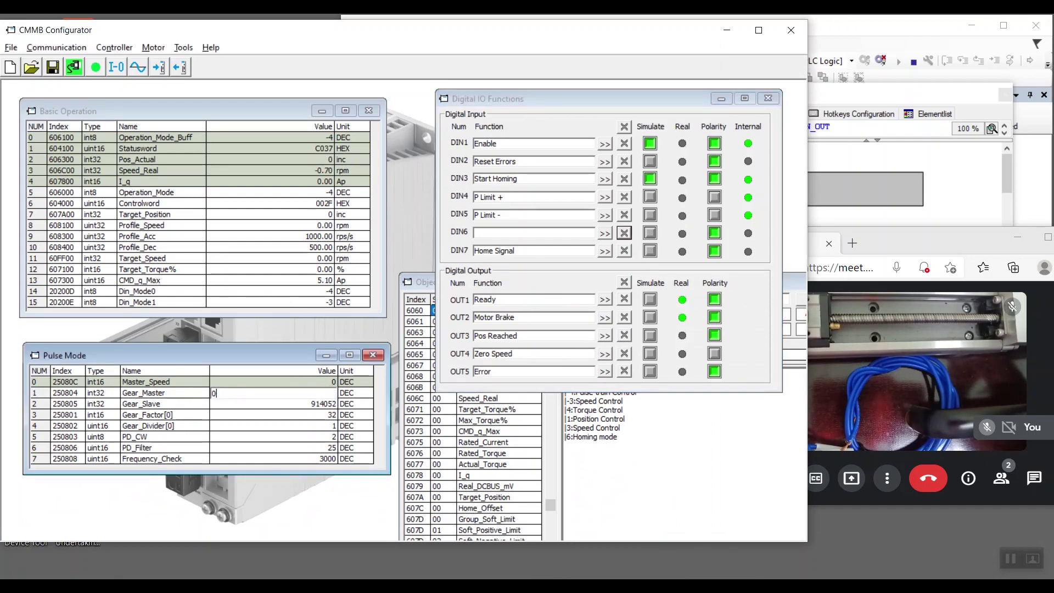
{"action": "type", "text": "0"}
{"action": "double_click", "coordinate": [327, 404]}
{"action": "type", "text": "-2"}
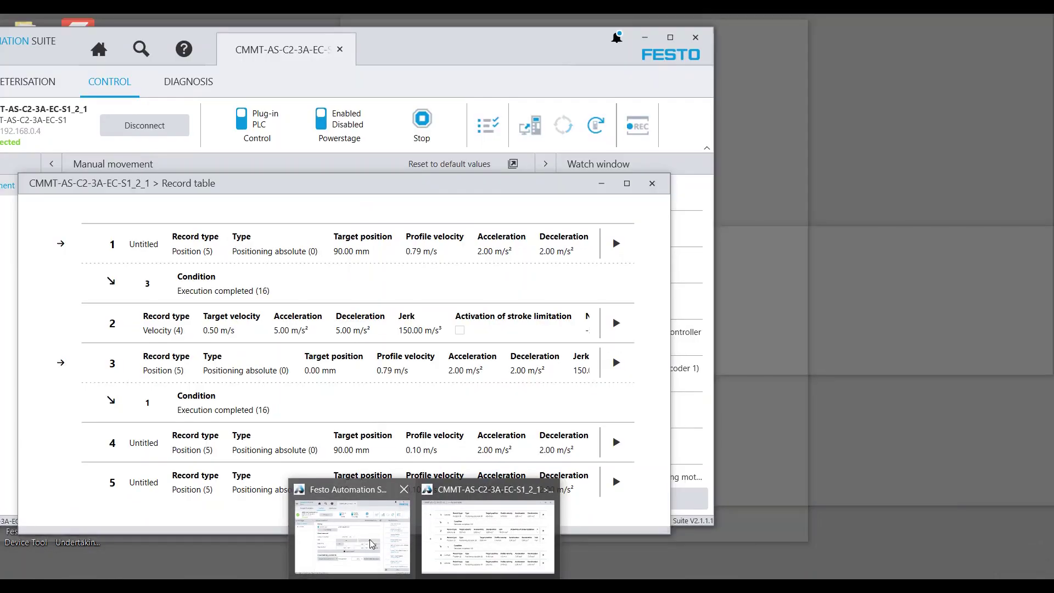
{"action": "left_click", "coordinate": [384, 543]}
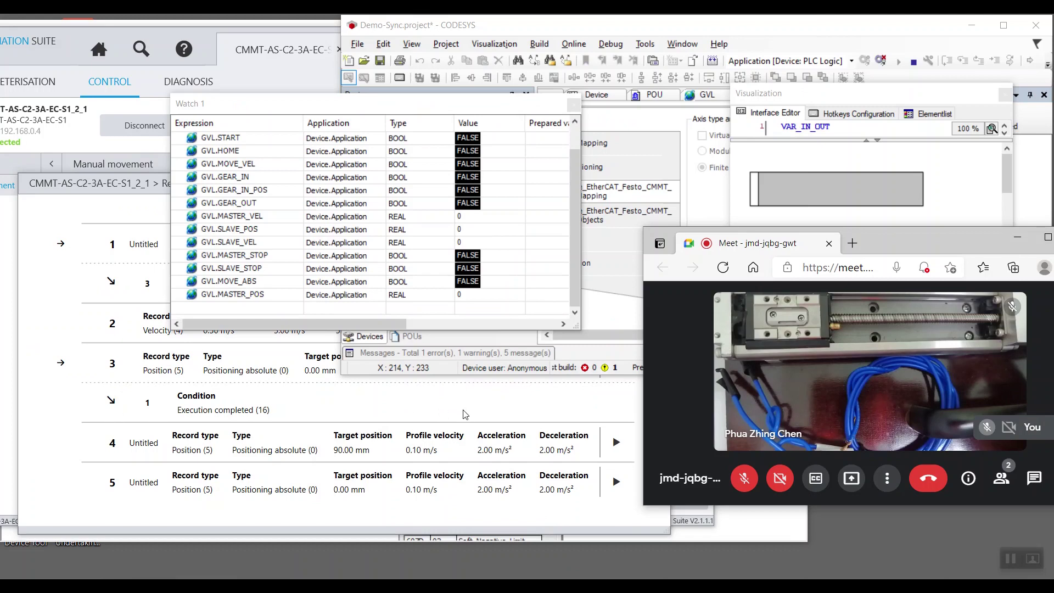
Step: Run records 4 and 5 twice to move the master axis to 90 mm and back to 0 mm
{"action": "left_click", "coordinate": [466, 414]}
{"action": "left_click", "coordinate": [616, 442]}
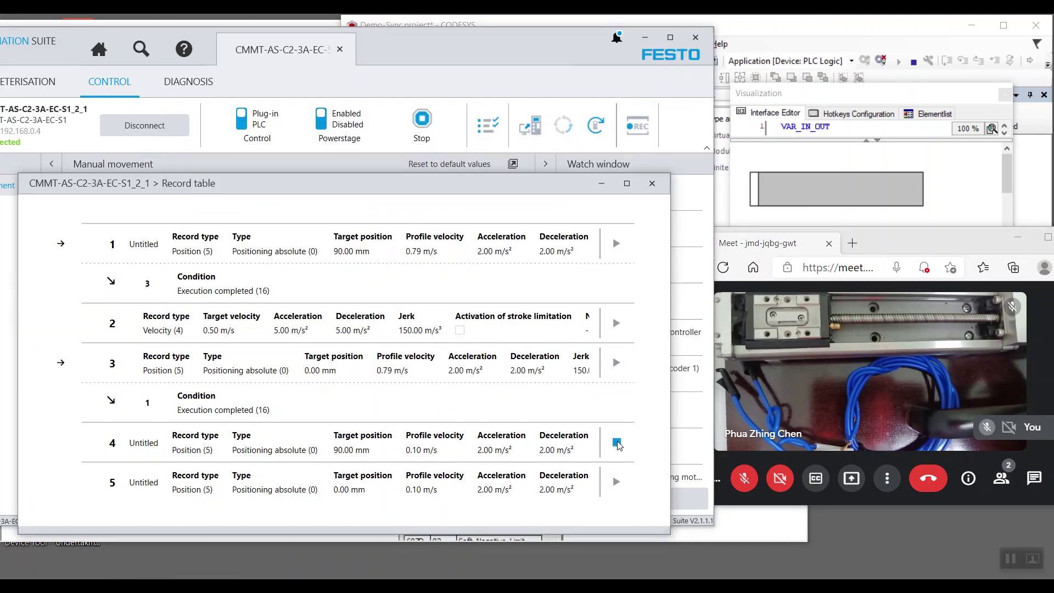
{"action": "left_click", "coordinate": [616, 481]}
{"action": "left_click", "coordinate": [616, 443]}
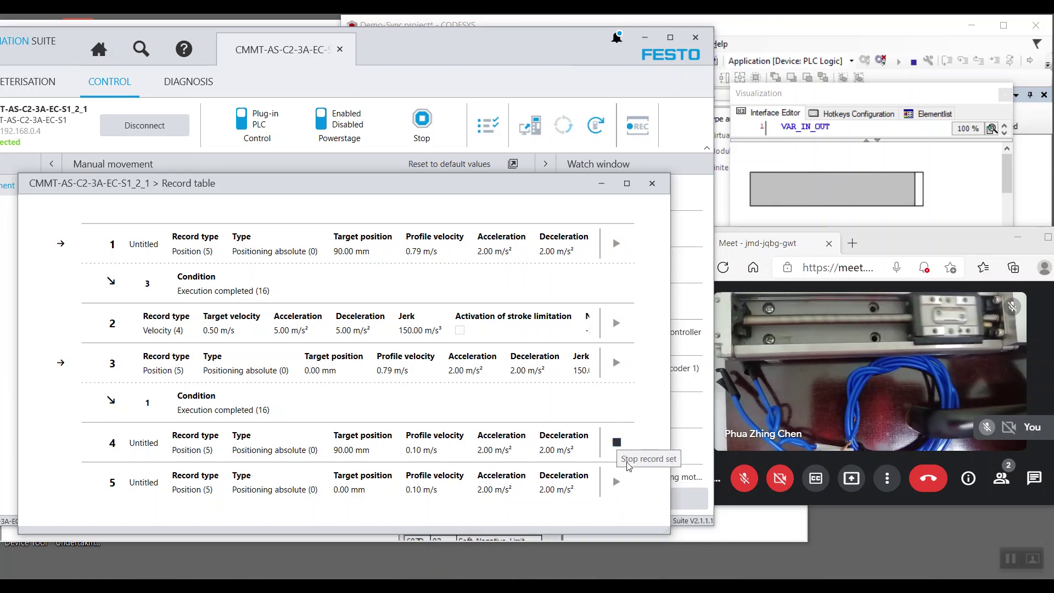
{"action": "left_click", "coordinate": [616, 482]}
Step: Start the looping record 1 and 3 sequence, stopping and restarting it twice
{"action": "left_click", "coordinate": [616, 244]}
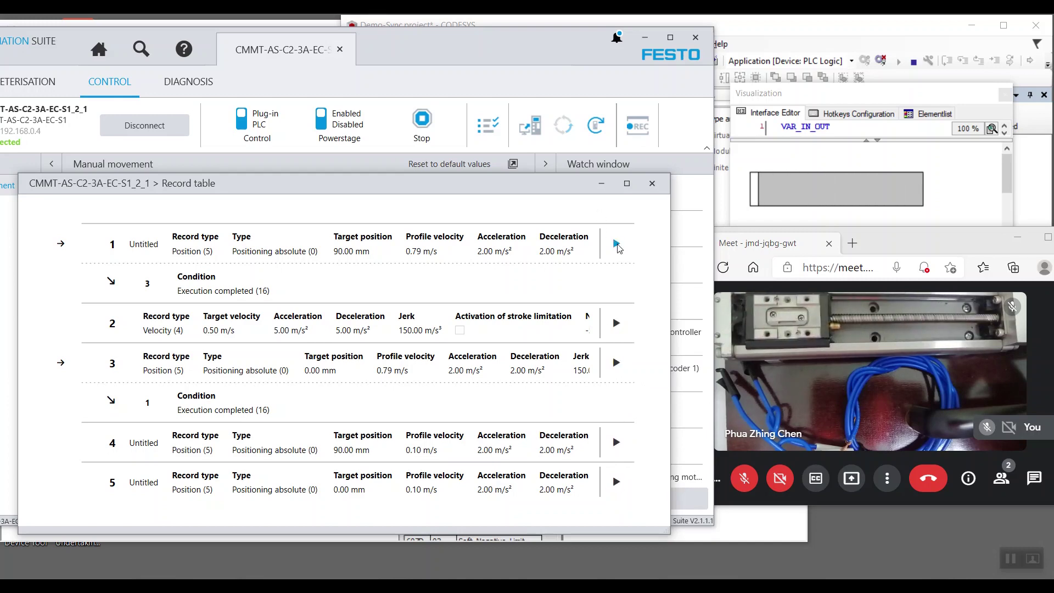
{"action": "left_click", "coordinate": [421, 122]}
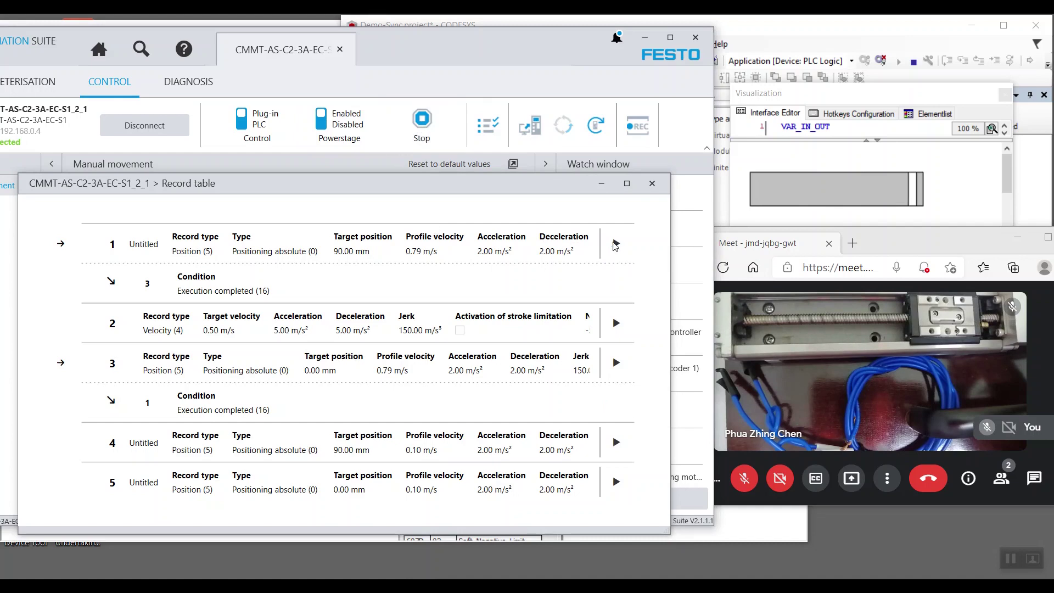
{"action": "left_click", "coordinate": [616, 244]}
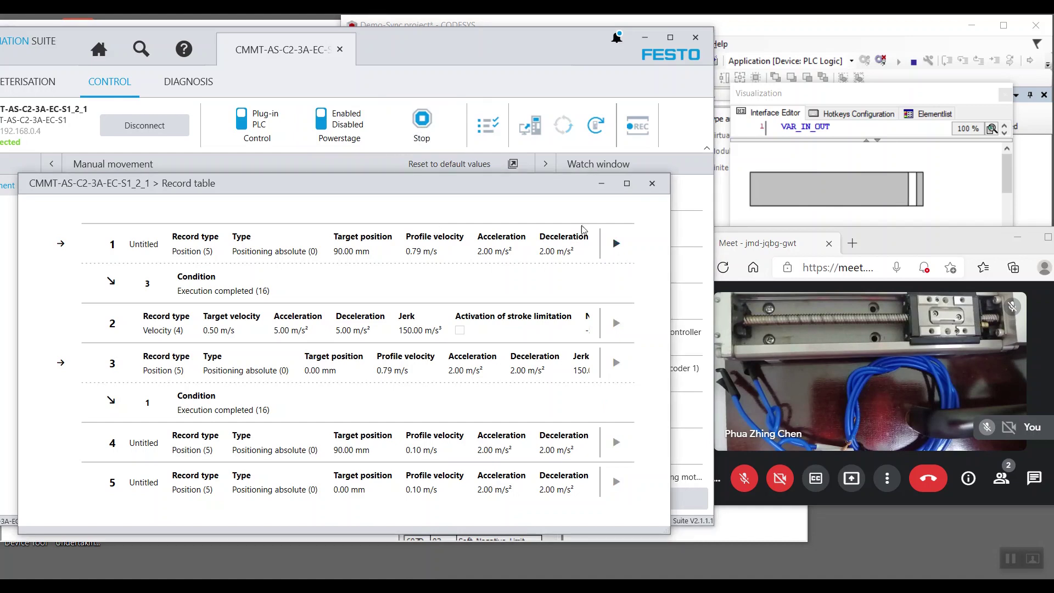
{"action": "left_click", "coordinate": [433, 125]}
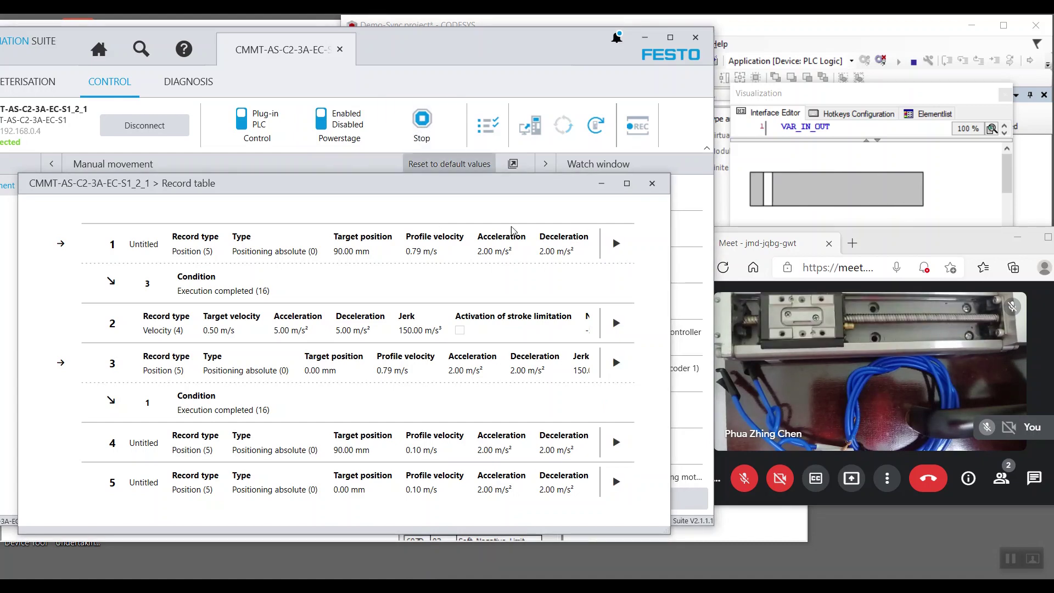
{"action": "left_click", "coordinate": [614, 244]}
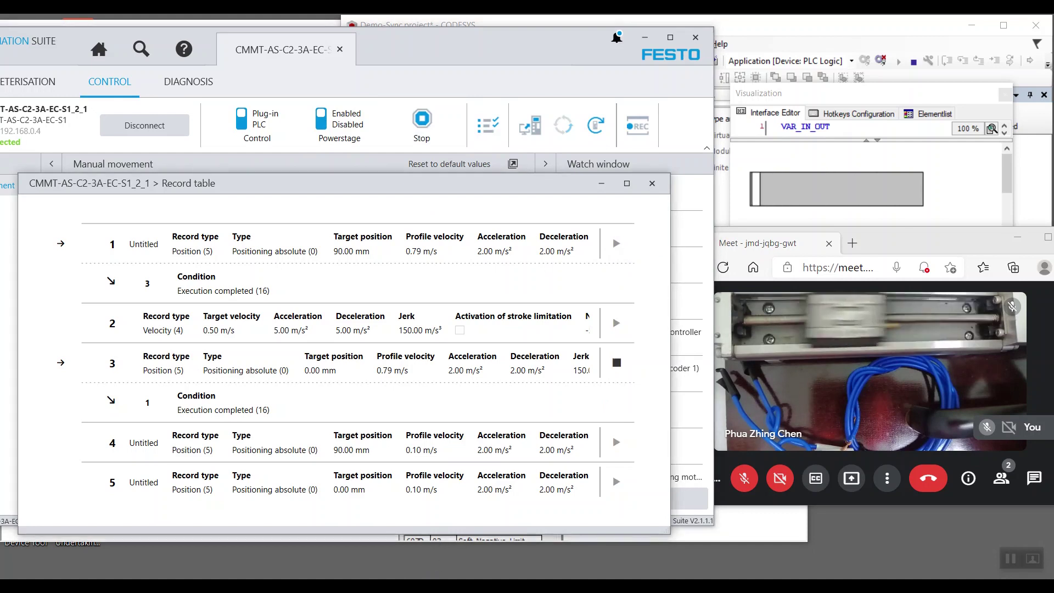
Step: Capture Pos_Error and Pos_Actual on the scope and place the cursor on the ~800-increment error peak
{"action": "key", "text": "alt+Tab"}
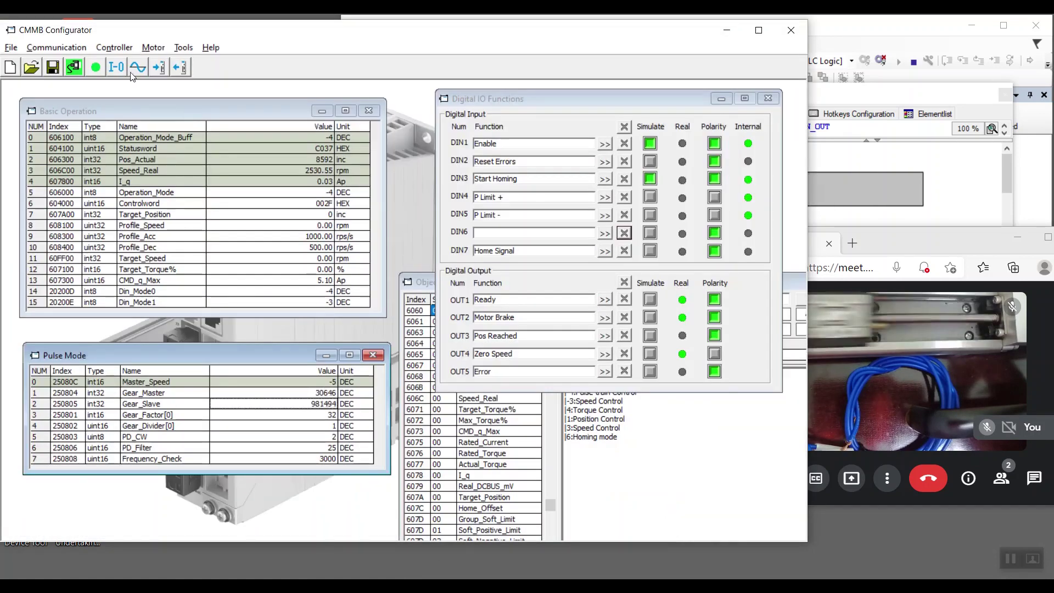
{"action": "left_click", "coordinate": [137, 69]}
{"action": "left_click", "coordinate": [245, 502]}
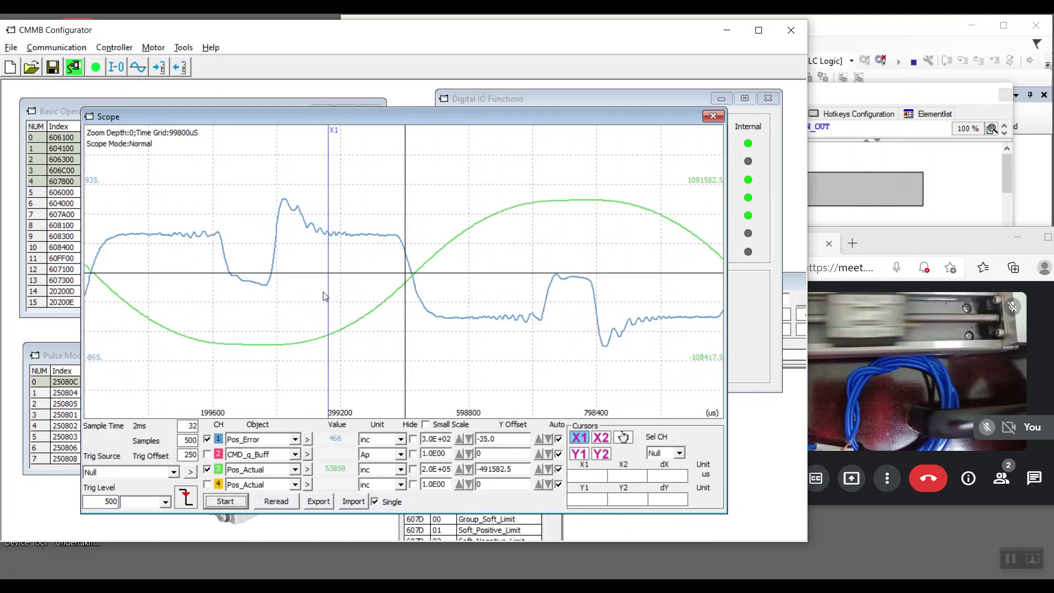
{"action": "left_click_drag", "start_coordinate": [330, 297], "coordinate": [287, 296]}
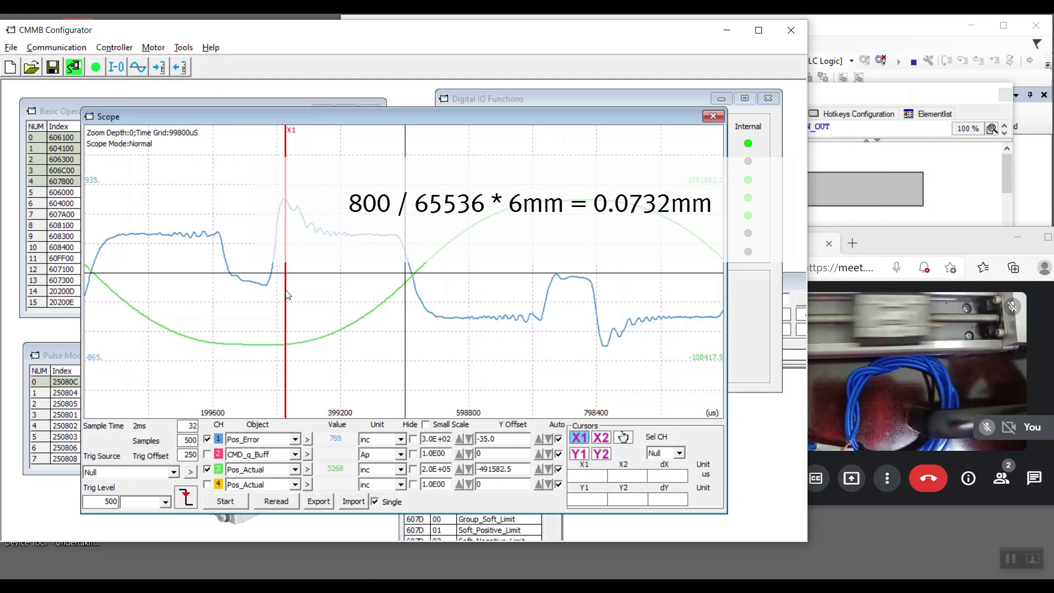
{"action": "left_click_drag", "start_coordinate": [286, 296], "coordinate": [291, 256]}
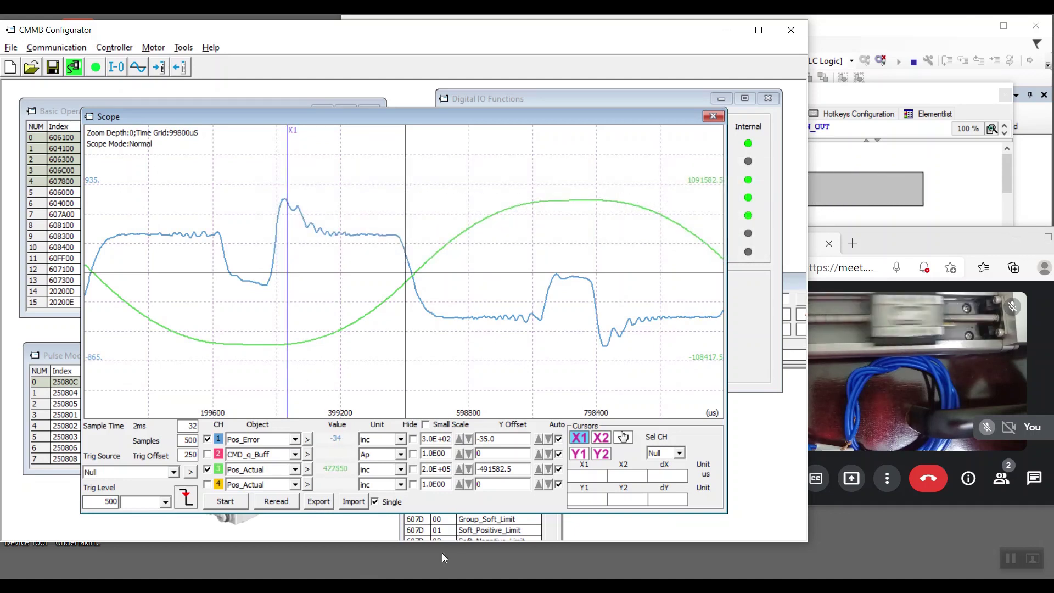